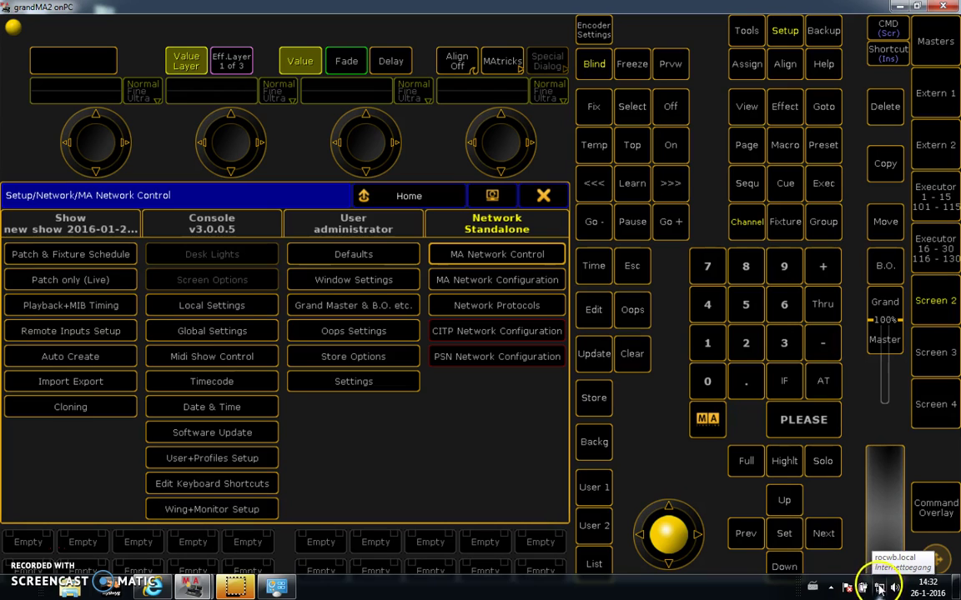
- Open the Network and Sharing Center from the taskbar and show the adapter settings list
{"action": "right_click", "coordinate": [879, 587]}
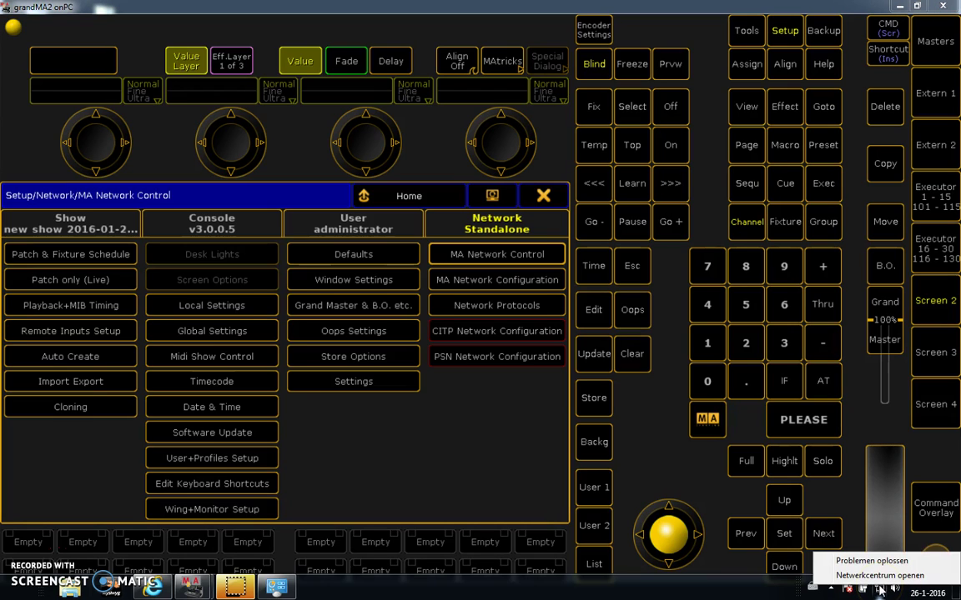
{"action": "left_click", "coordinate": [880, 575]}
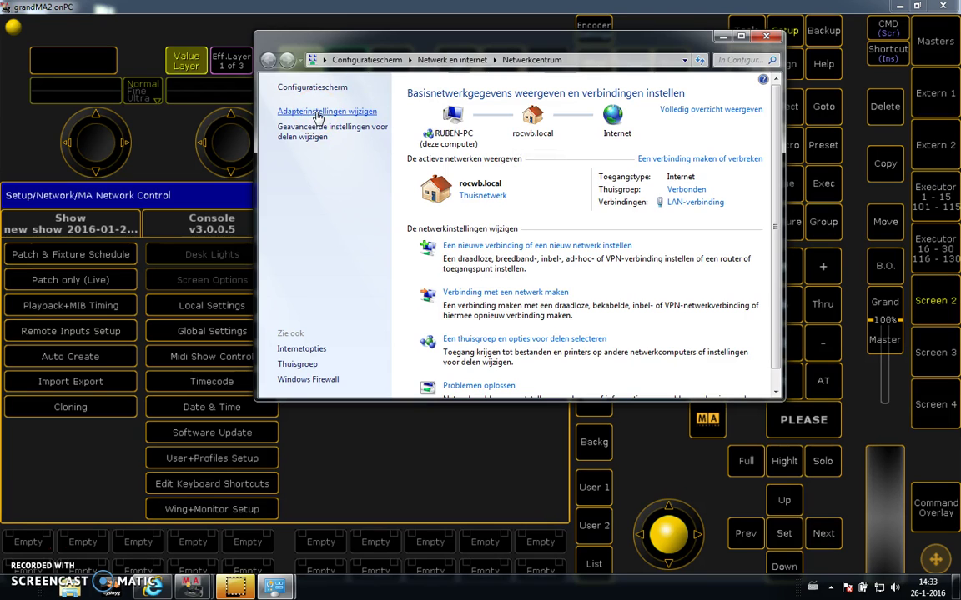
{"action": "left_click", "coordinate": [318, 114]}
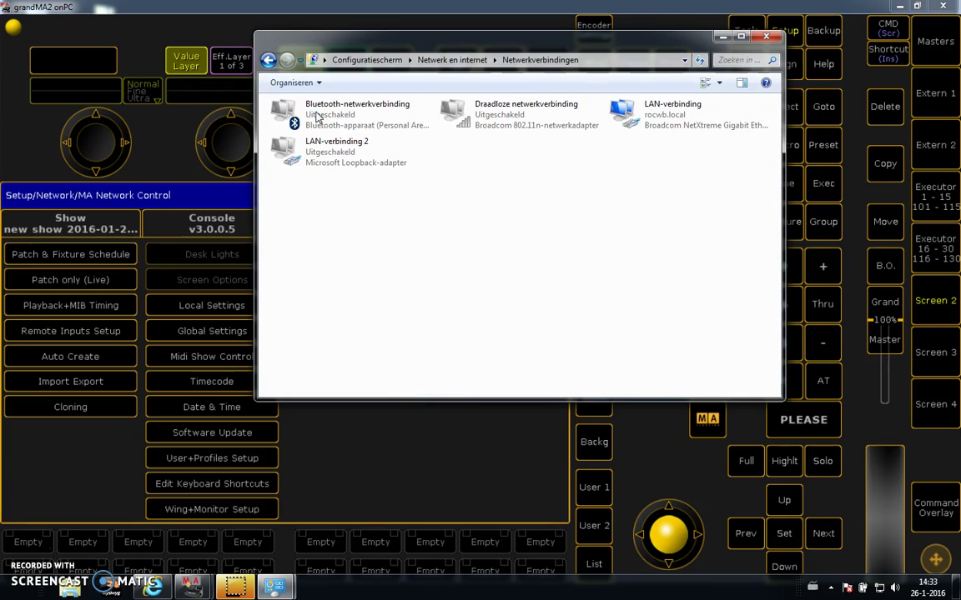
{"action": "right_click", "coordinate": [671, 109]}
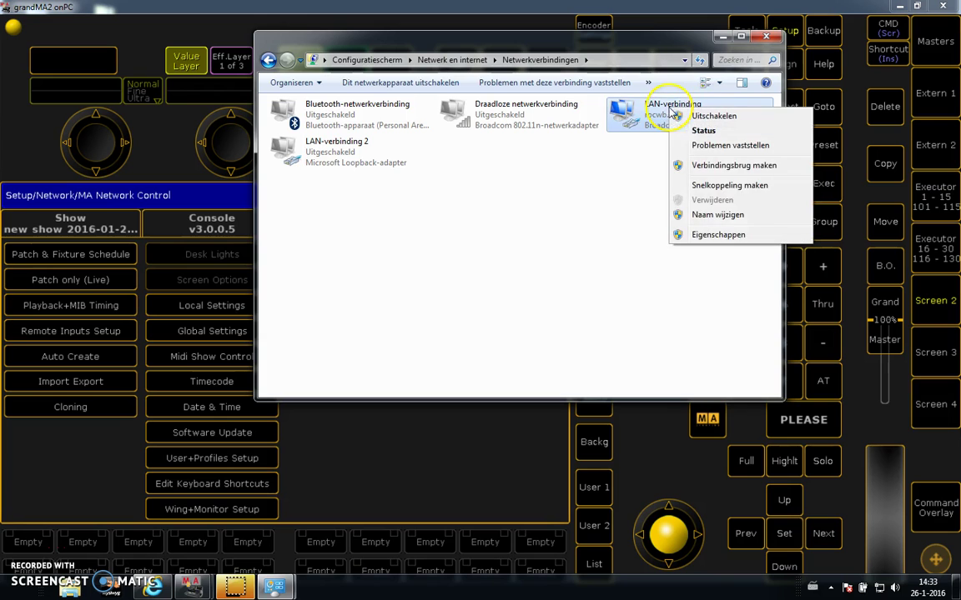
{"action": "left_click", "coordinate": [718, 235]}
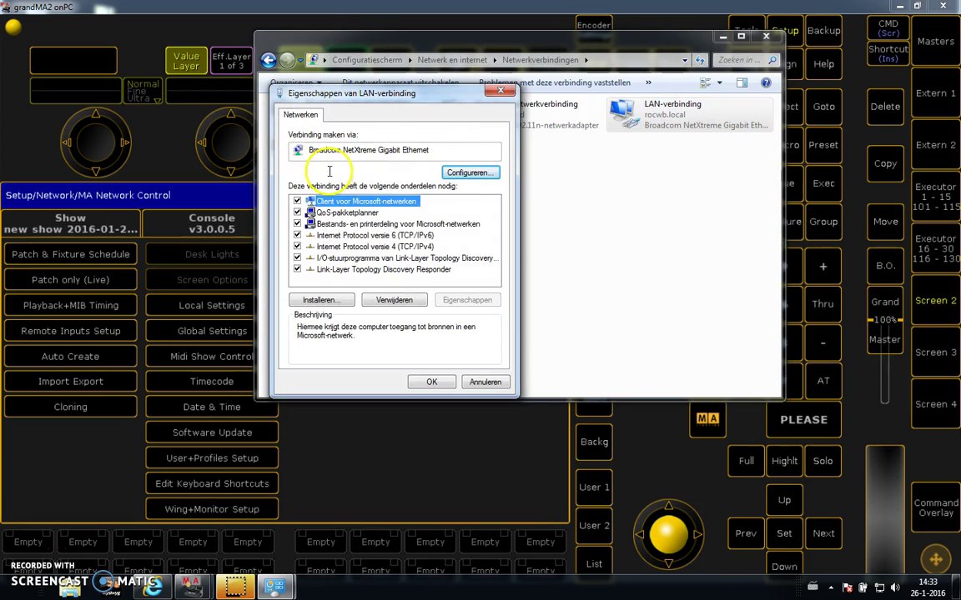
{"action": "left_click", "coordinate": [412, 248]}
{"action": "left_click", "coordinate": [467, 300]}
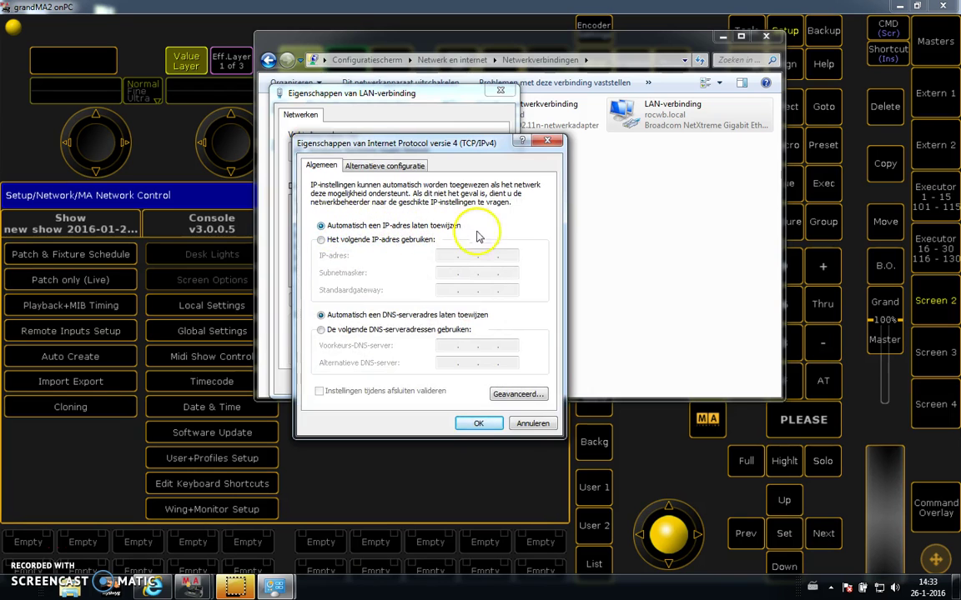
{"action": "left_click", "coordinate": [467, 424]}
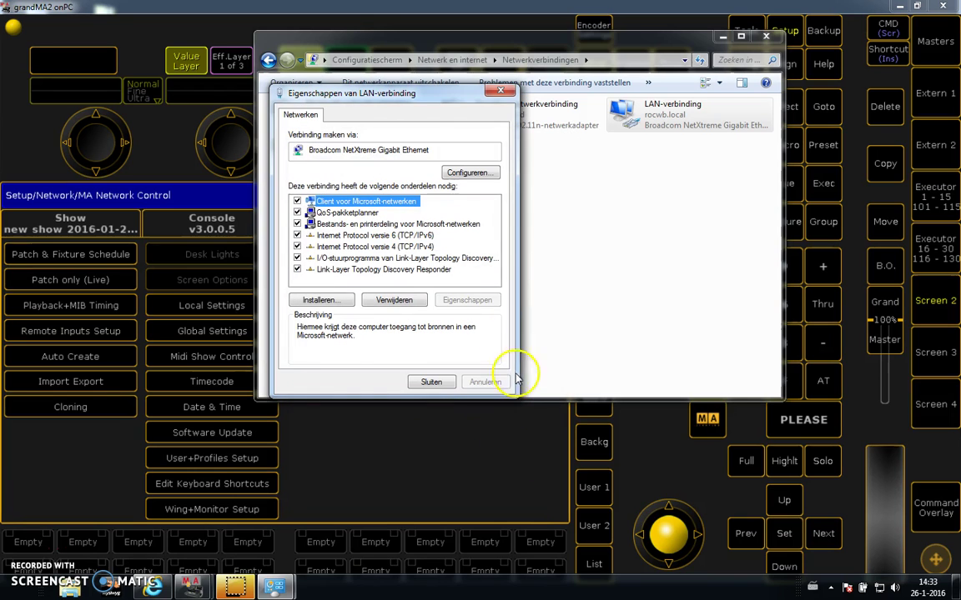
{"action": "left_click", "coordinate": [432, 382]}
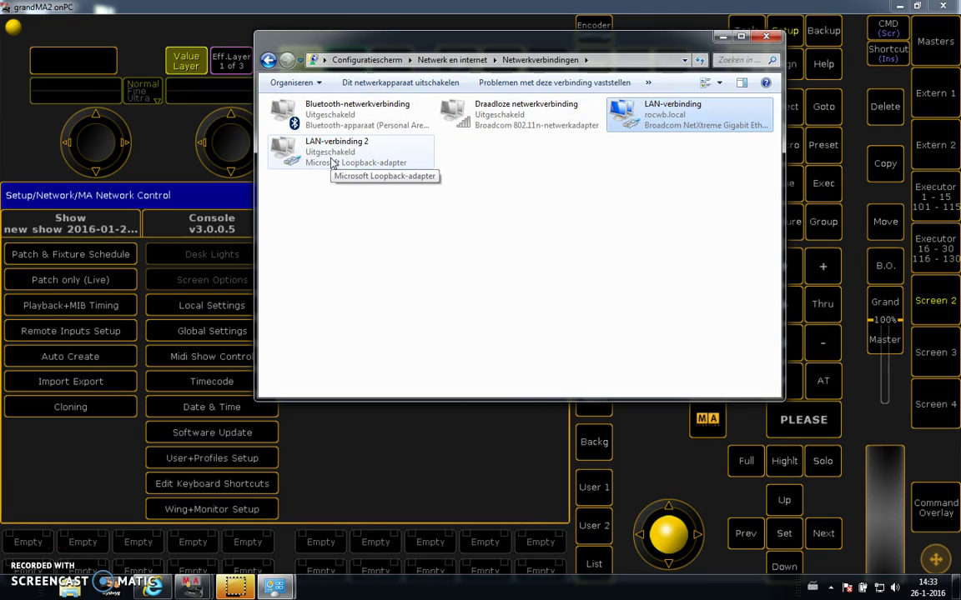
- Close the Netwerkverbindingen window to return to grandMA2's network setup
{"action": "left_click", "coordinate": [332, 162]}
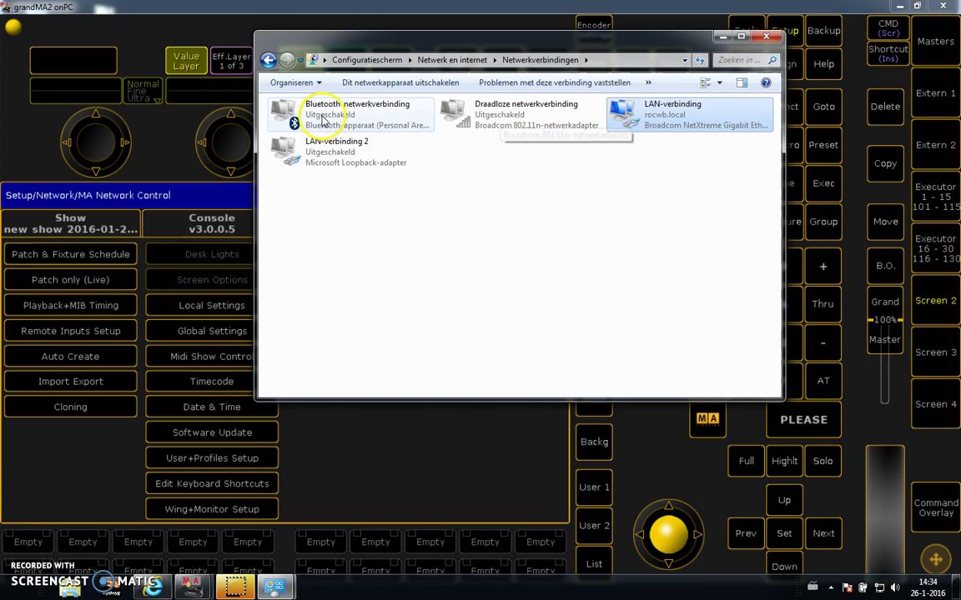
{"action": "left_click", "coordinate": [765, 36]}
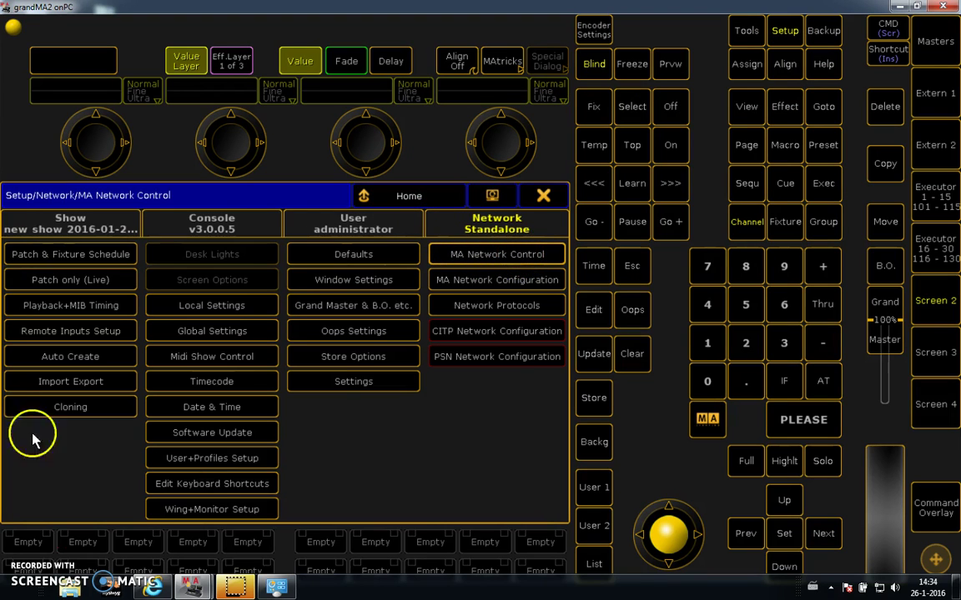
- Reopen Setup and bring up MA Network Control, showing this standalone station at 10.141.32.13
{"action": "left_click", "coordinate": [544, 197]}
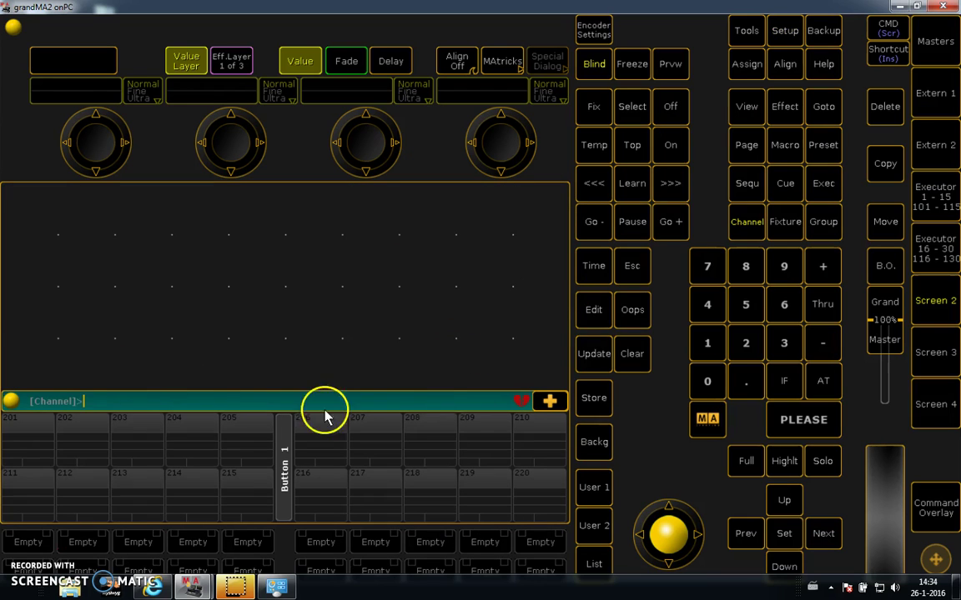
{"action": "left_click", "coordinate": [788, 31]}
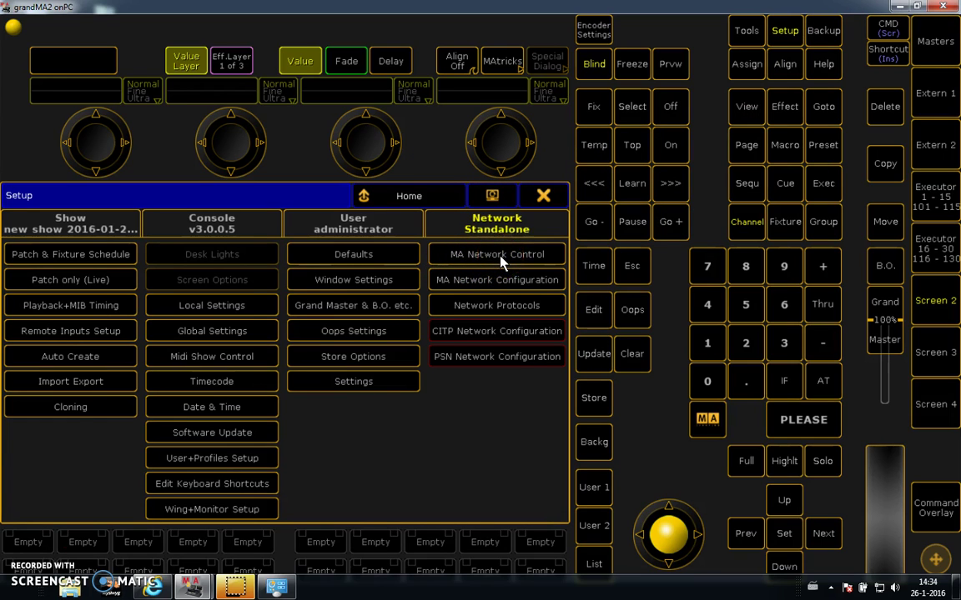
{"action": "left_click", "coordinate": [498, 255]}
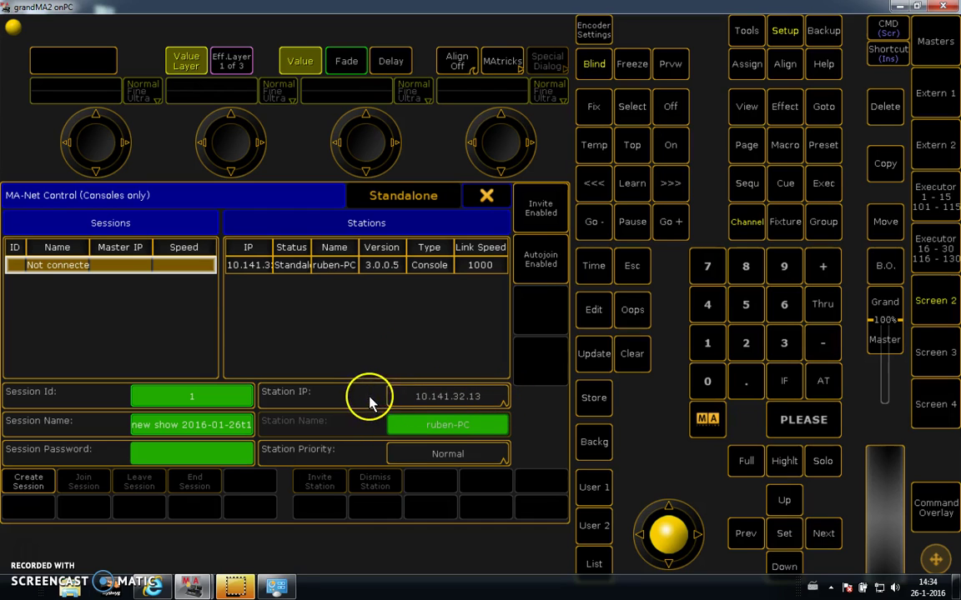
- Pick 10.141.32.13 from the Station IP dropdown and close the list
{"action": "left_click", "coordinate": [495, 400]}
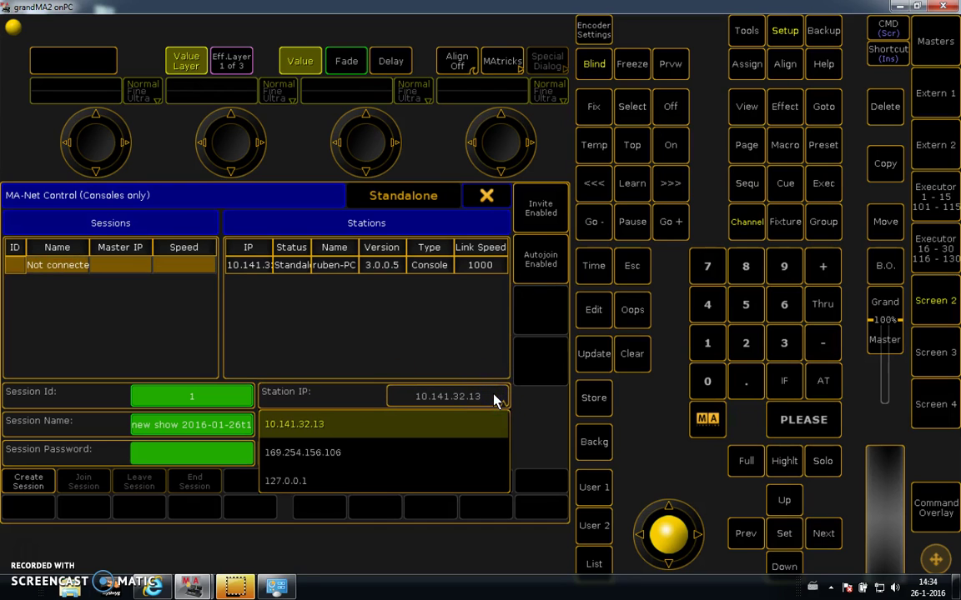
{"action": "left_click", "coordinate": [494, 398]}
{"action": "left_click", "coordinate": [494, 399]}
{"action": "left_click", "coordinate": [494, 398]}
{"action": "left_click", "coordinate": [494, 398]}
{"action": "mouse_move", "coordinate": [493, 401]}
{"action": "left_mouse_down"}
{"action": "mouse_move", "coordinate": [472, 394]}
{"action": "mouse_move", "coordinate": [267, 430]}
{"action": "mouse_move", "coordinate": [457, 417]}
{"action": "mouse_move", "coordinate": [461, 399]}
{"action": "mouse_move", "coordinate": [494, 401]}
{"action": "left_mouse_up"}
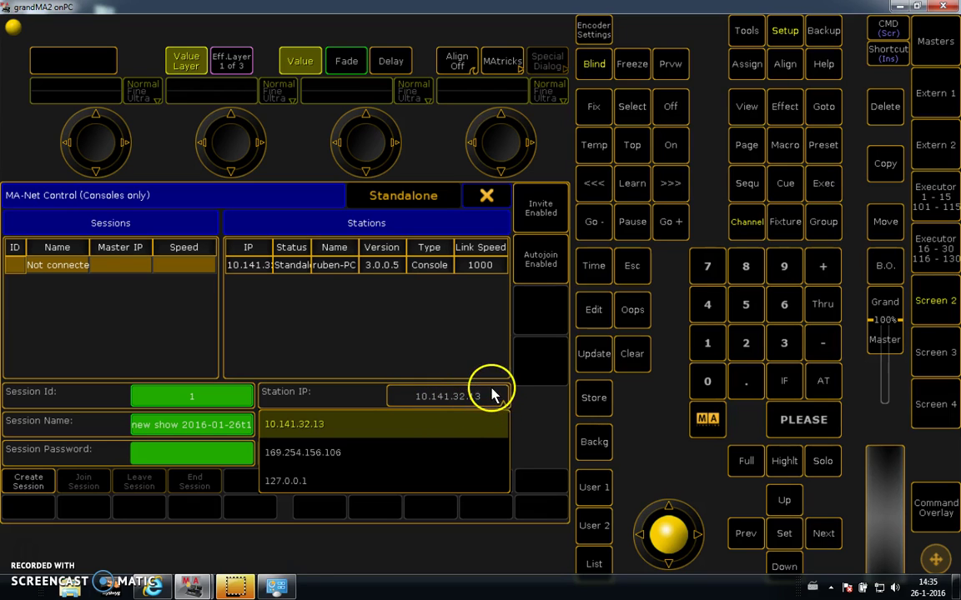
{"action": "left_click", "coordinate": [492, 396]}
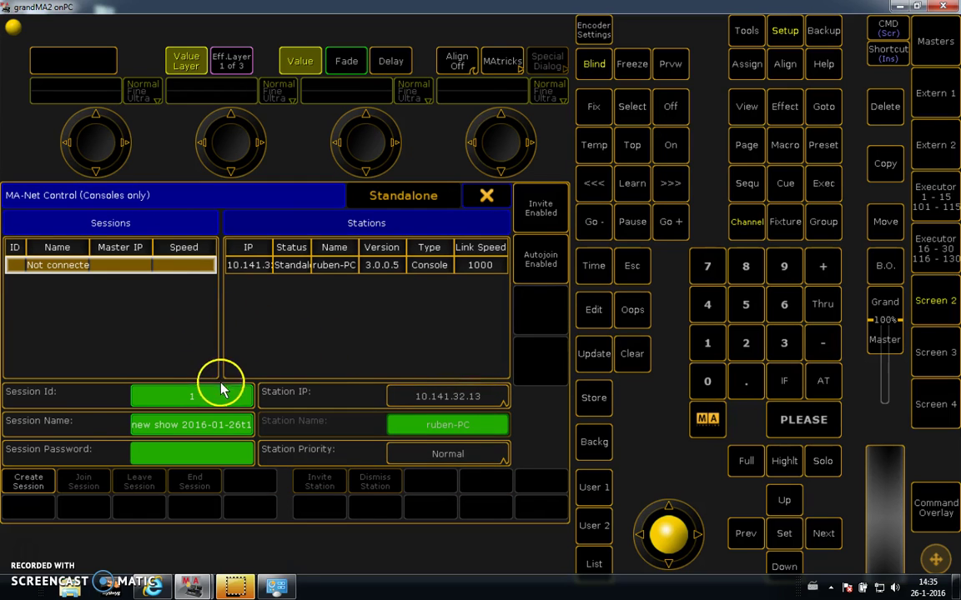
- Enter 'Tutorial youtube' as the name of MA-Net session Id 1
{"action": "left_click", "coordinate": [214, 423]}
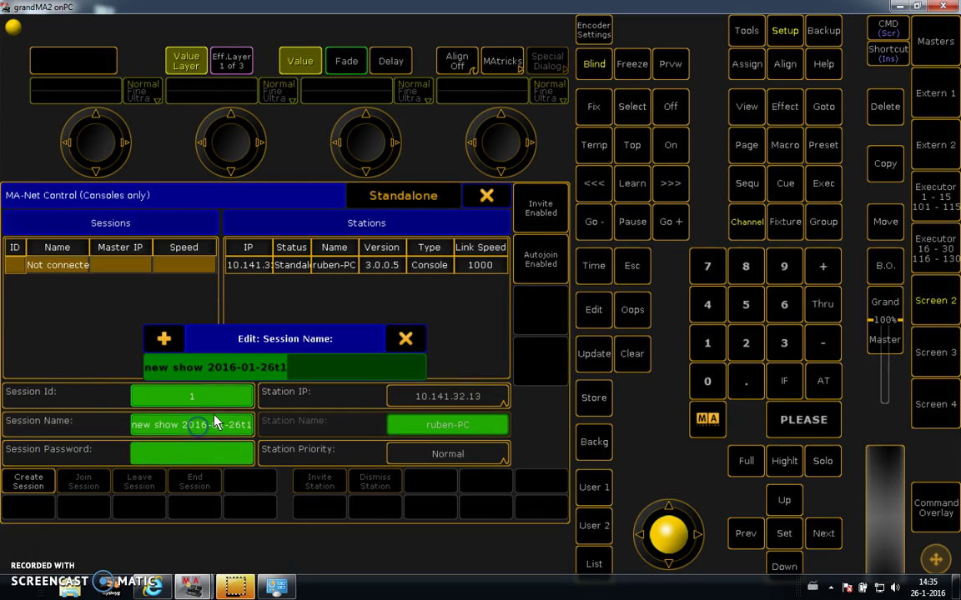
{"action": "type", "text": "Tu"}
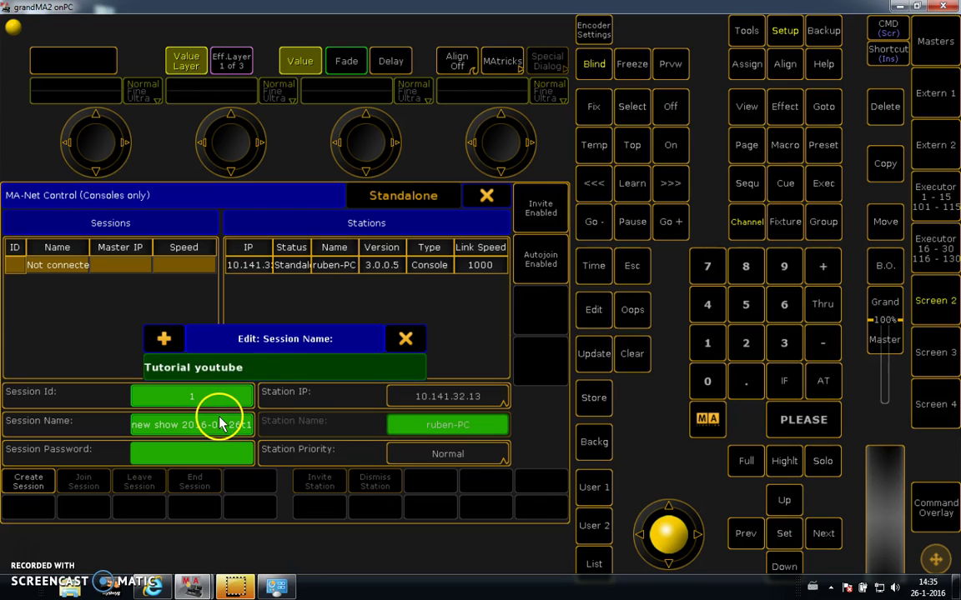
{"action": "type", "text": "torial youtube"}
{"action": "key", "text": "Return"}
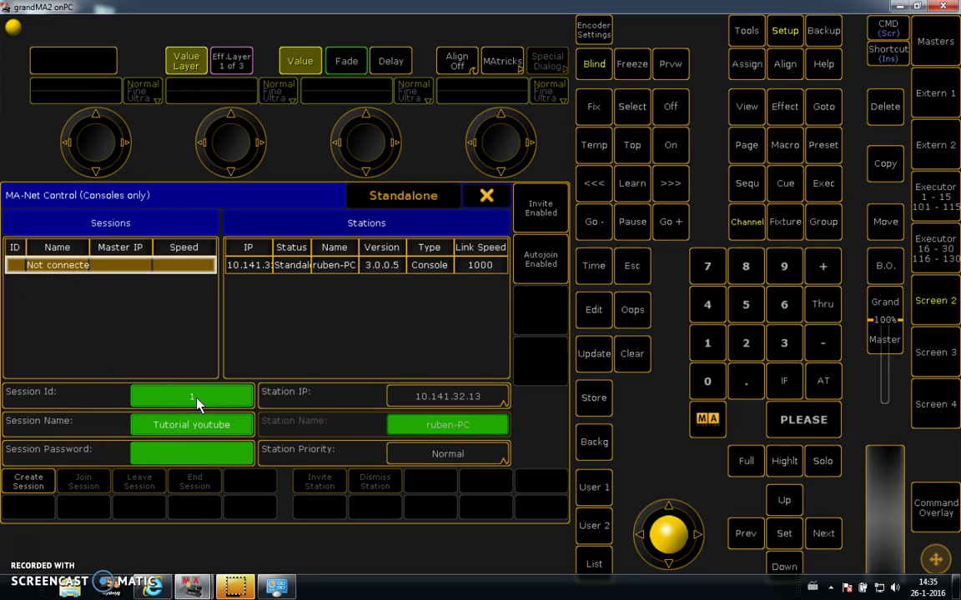
- Create the Tutorial youtube session as Master 1, close the setup windows, and open Start
{"action": "left_click", "coordinate": [27, 483]}
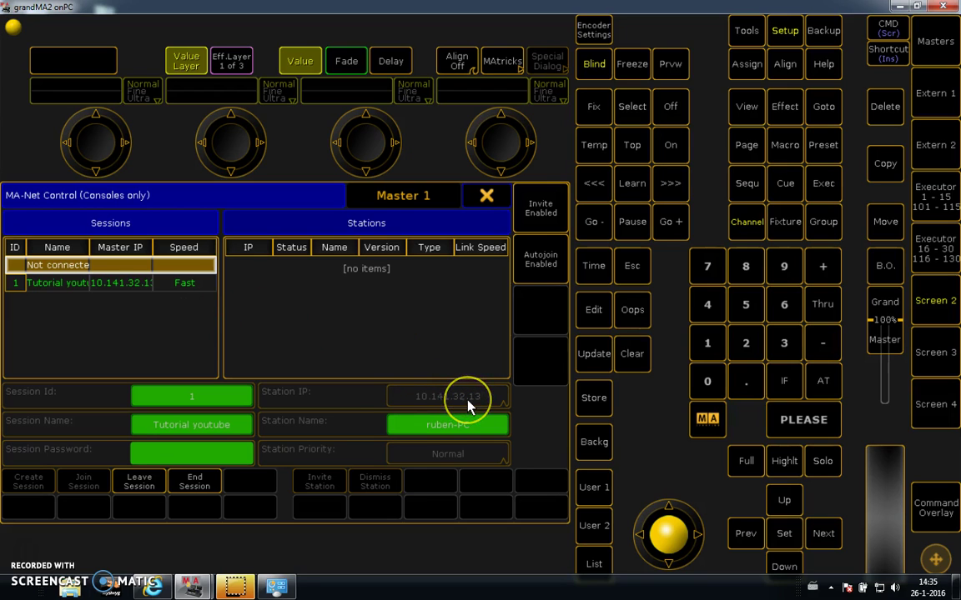
{"action": "left_click", "coordinate": [492, 197]}
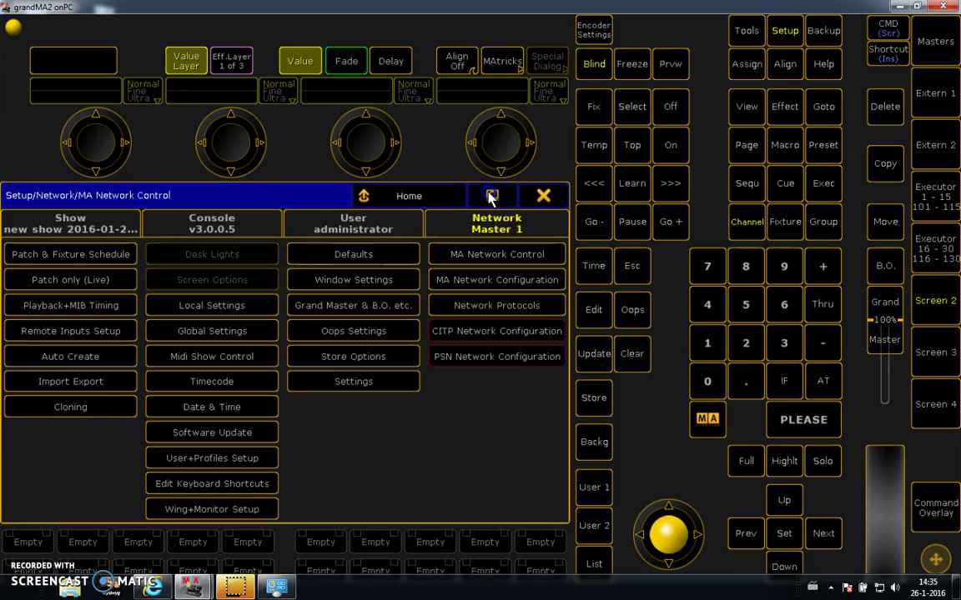
{"action": "left_click", "coordinate": [543, 196]}
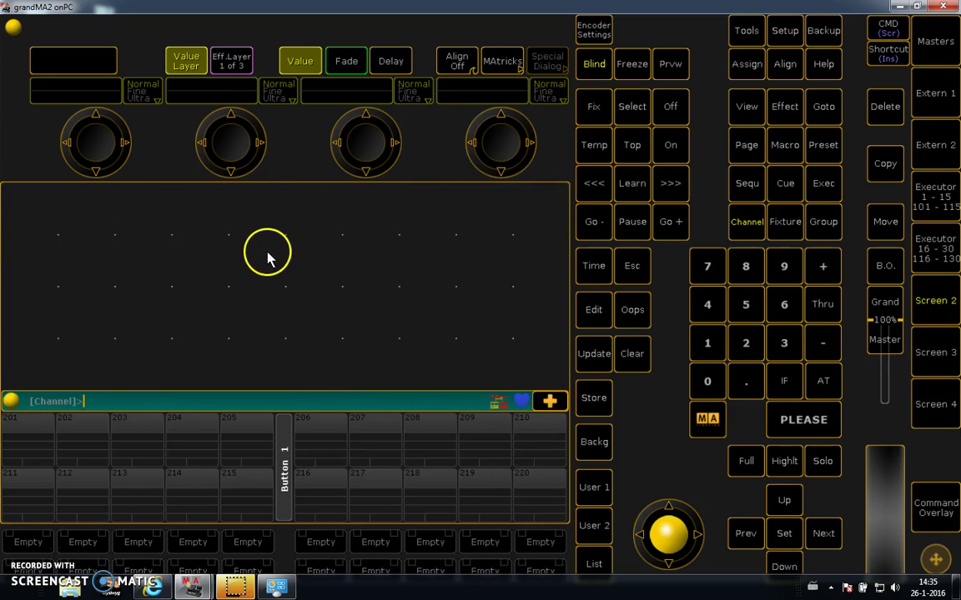
{"action": "left_click", "coordinate": [13, 589]}
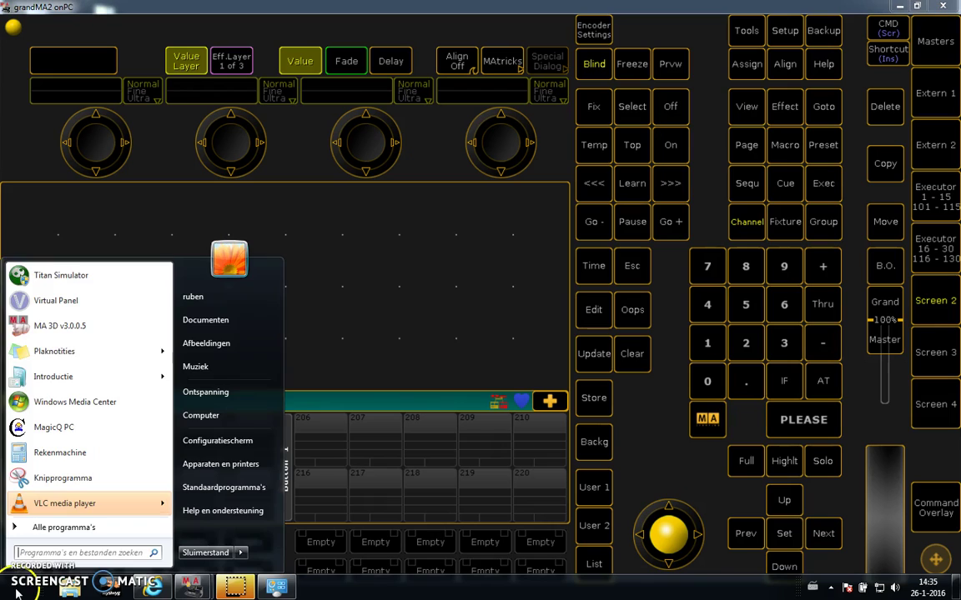
- Launch MA 3D v3.0.0.5 and maximize its window
{"action": "left_click", "coordinate": [86, 334]}
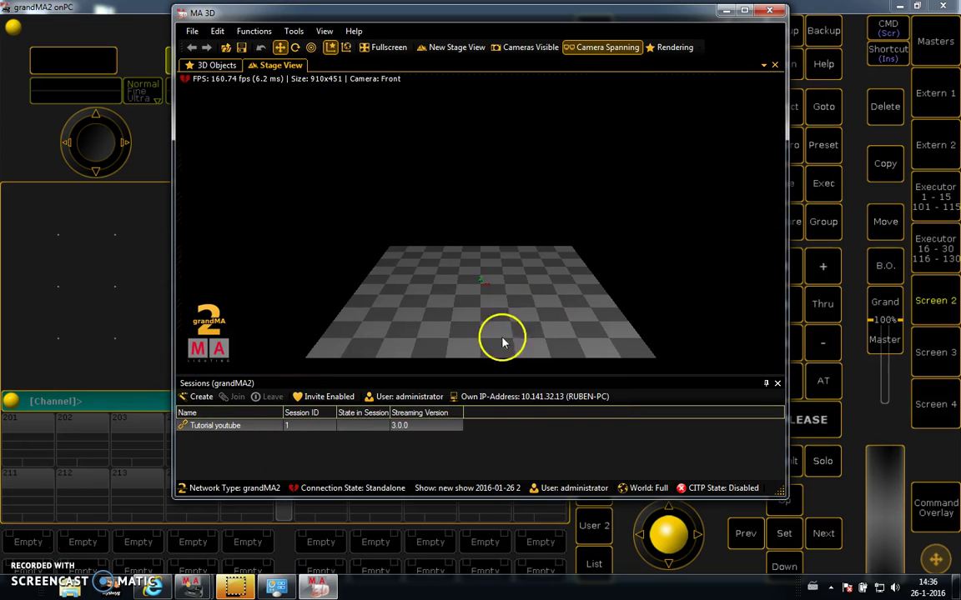
{"action": "double_click", "coordinate": [670, 10]}
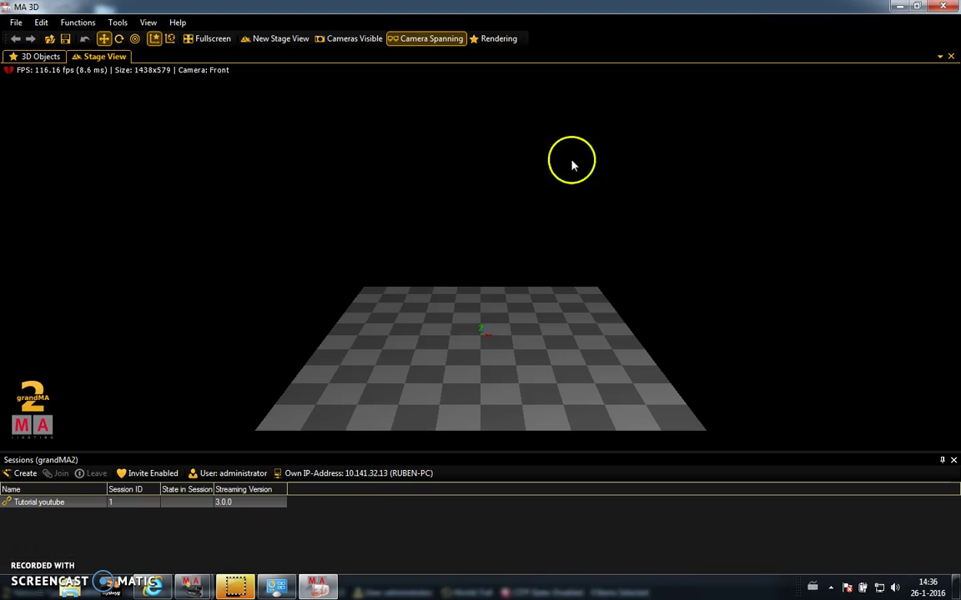
{"action": "left_click", "coordinate": [377, 475]}
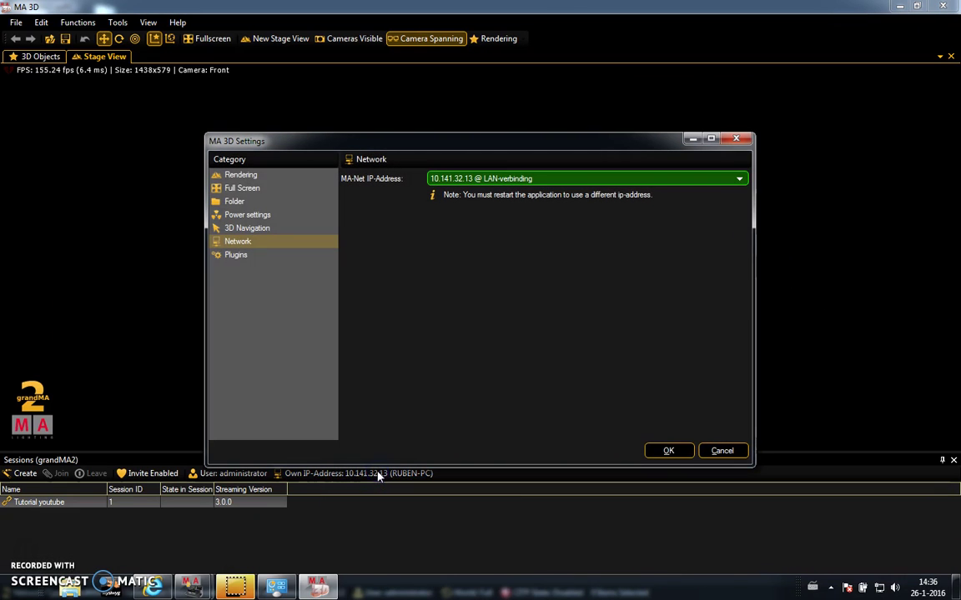
{"action": "left_click", "coordinate": [739, 179]}
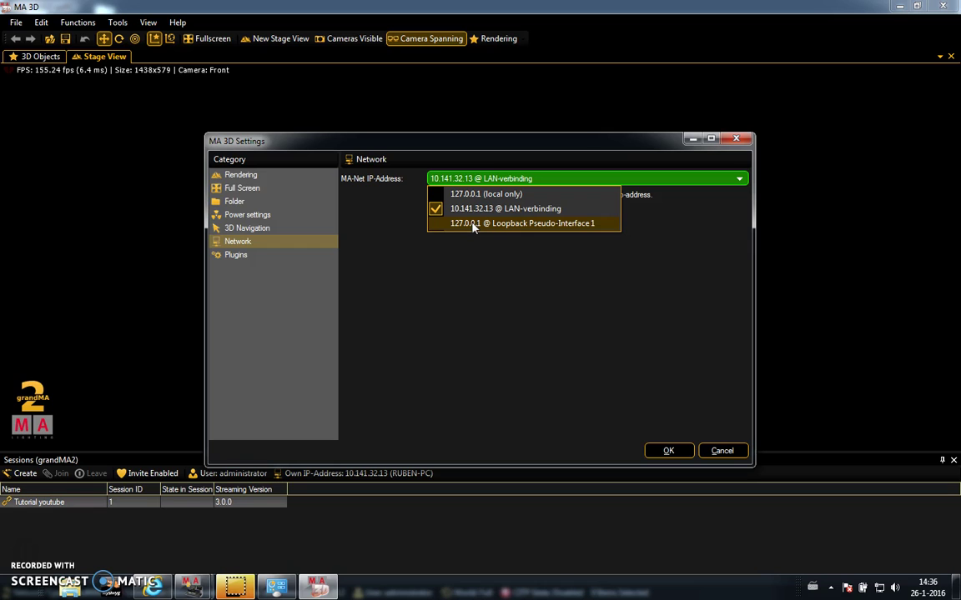
{"action": "left_click", "coordinate": [427, 250]}
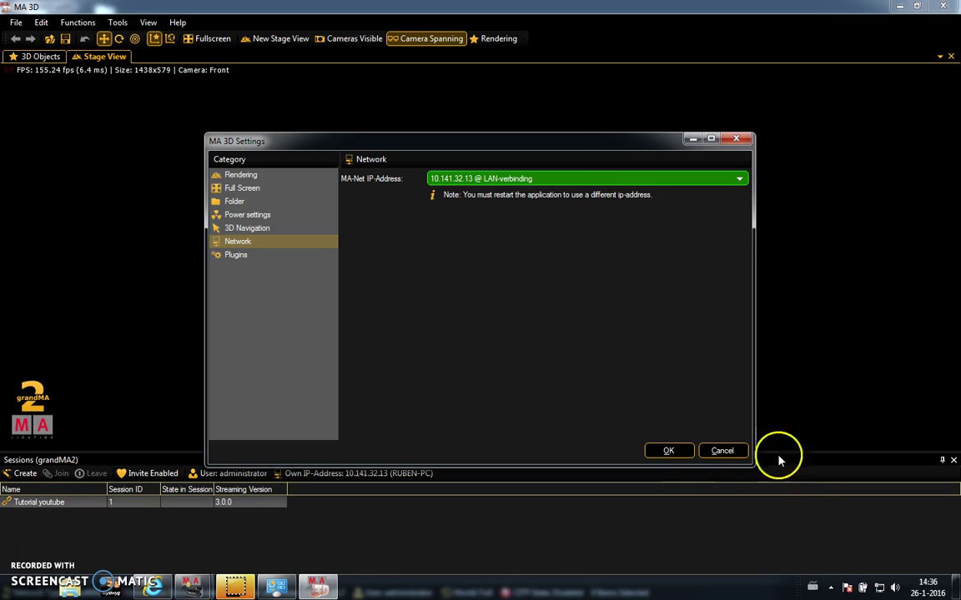
{"action": "left_click", "coordinate": [736, 452]}
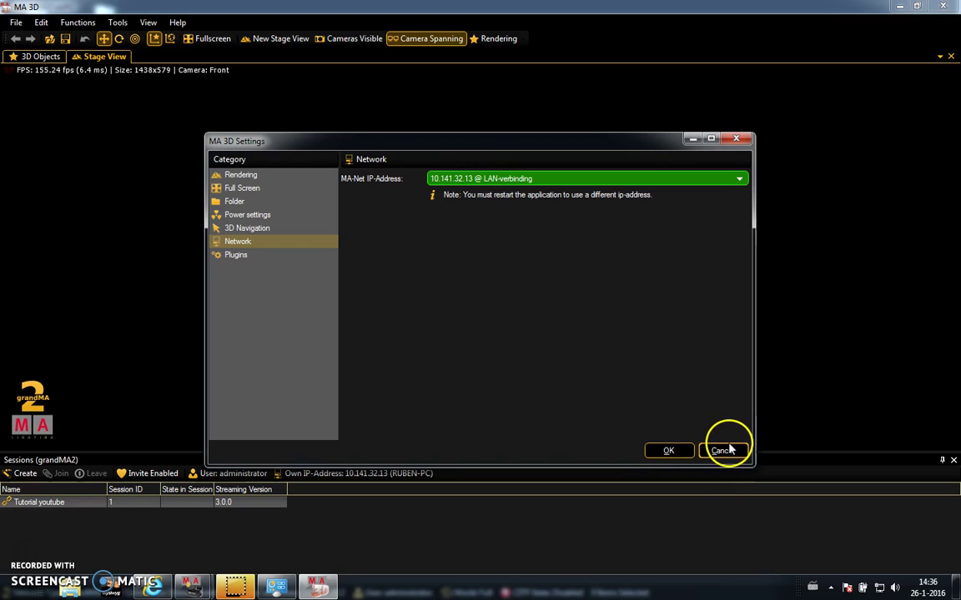
{"action": "left_click", "coordinate": [722, 451]}
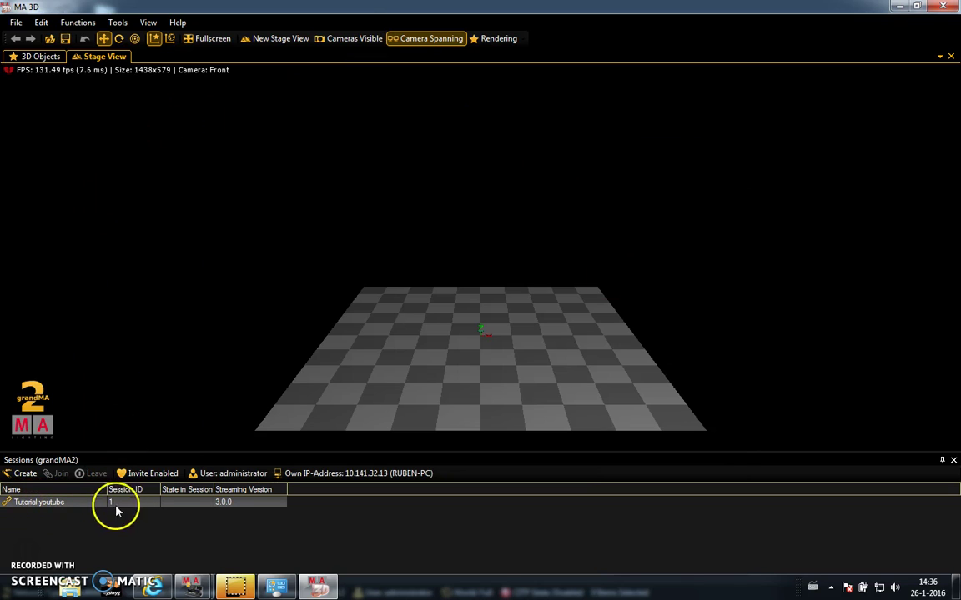
- Select the Tutorial youtube session in MA 3D's Sessions panel and join it
{"action": "left_click", "coordinate": [48, 504]}
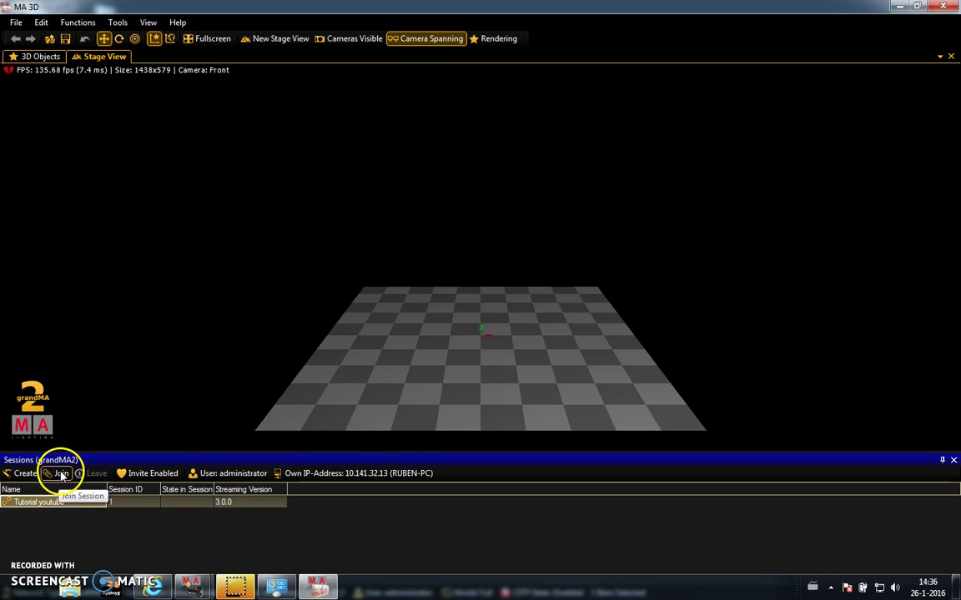
{"action": "left_click", "coordinate": [61, 475]}
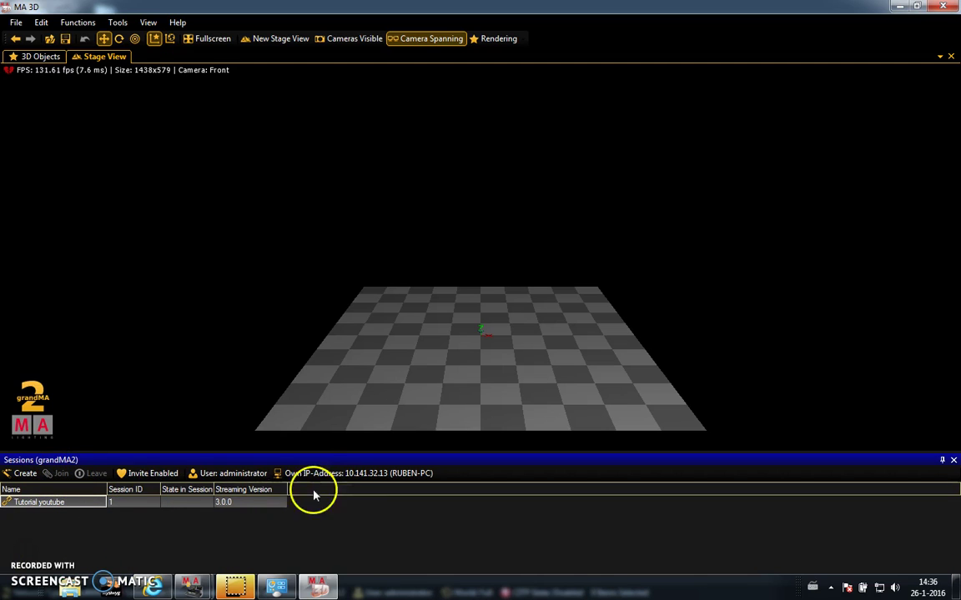
{"action": "left_click", "coordinate": [60, 502]}
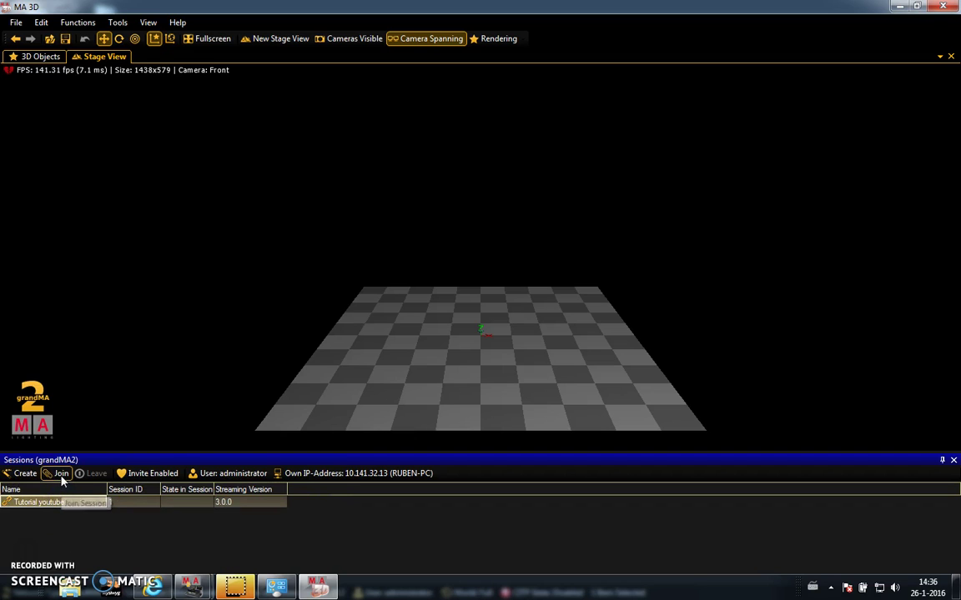
{"action": "left_click", "coordinate": [61, 475]}
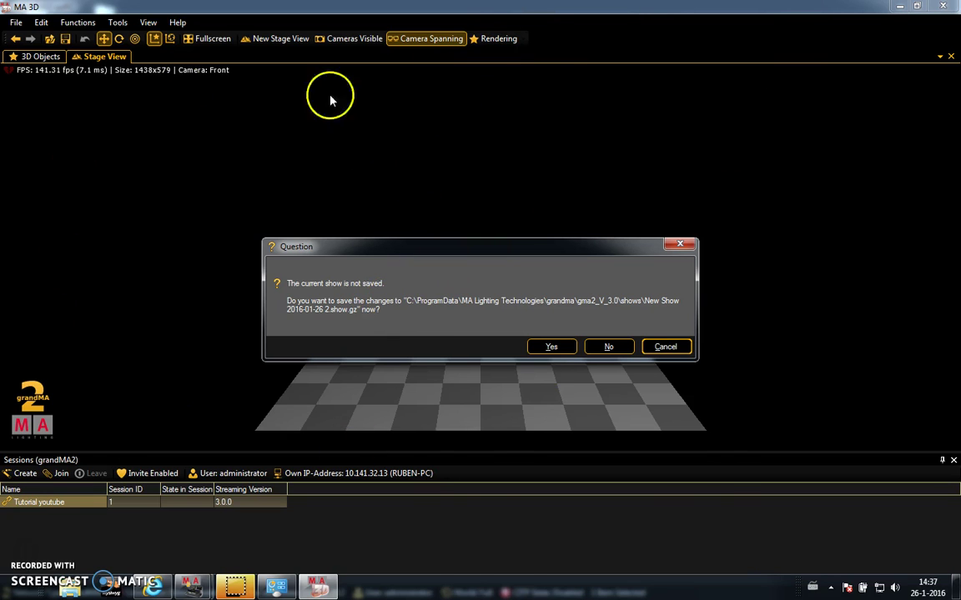
- Decline saving the current show, then bring up the Camera menu in the Stage View
{"action": "left_click", "coordinate": [608, 346]}
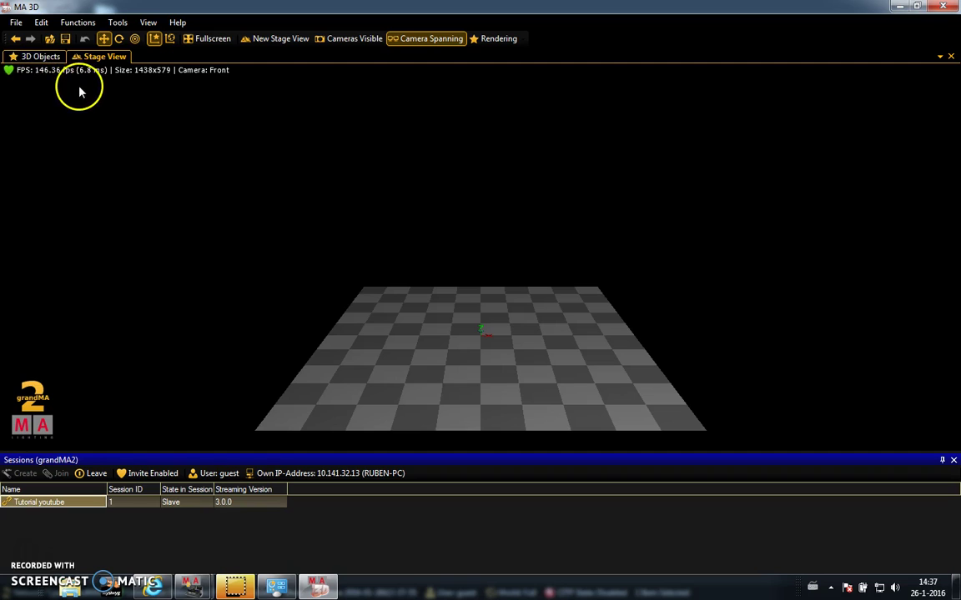
{"action": "left_click", "coordinate": [412, 374]}
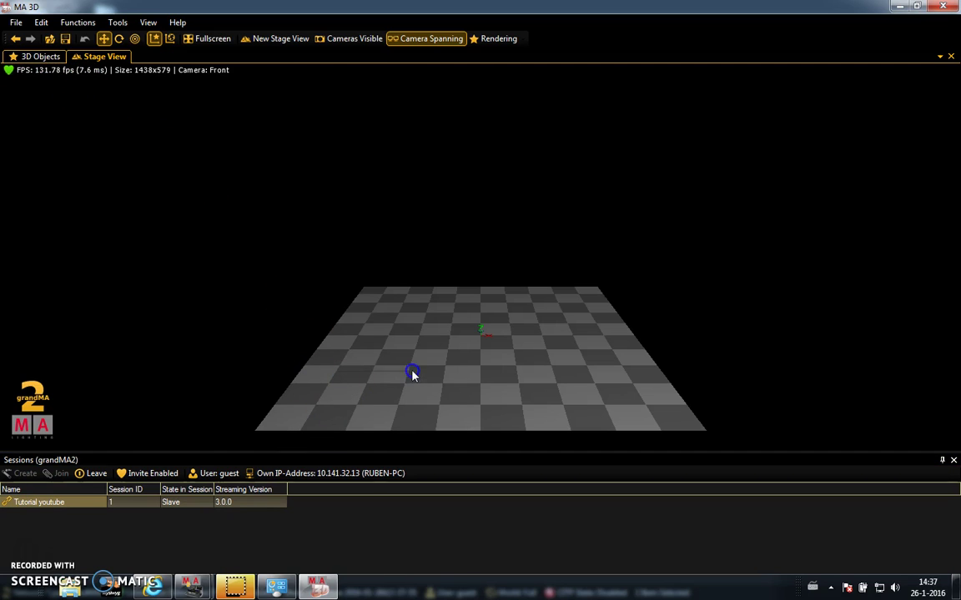
{"action": "left_click", "coordinate": [419, 309]}
{"action": "right_click", "coordinate": [456, 370]}
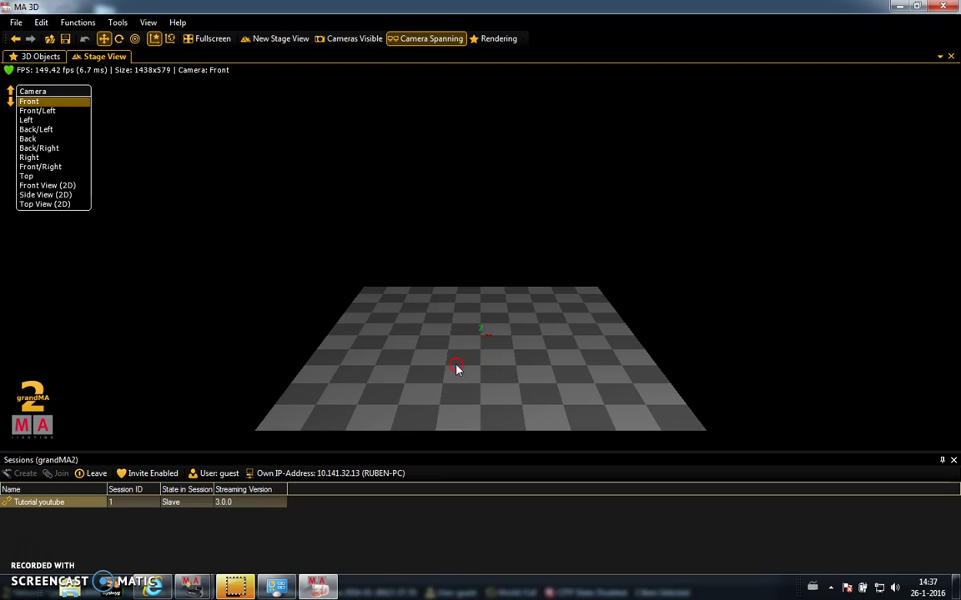